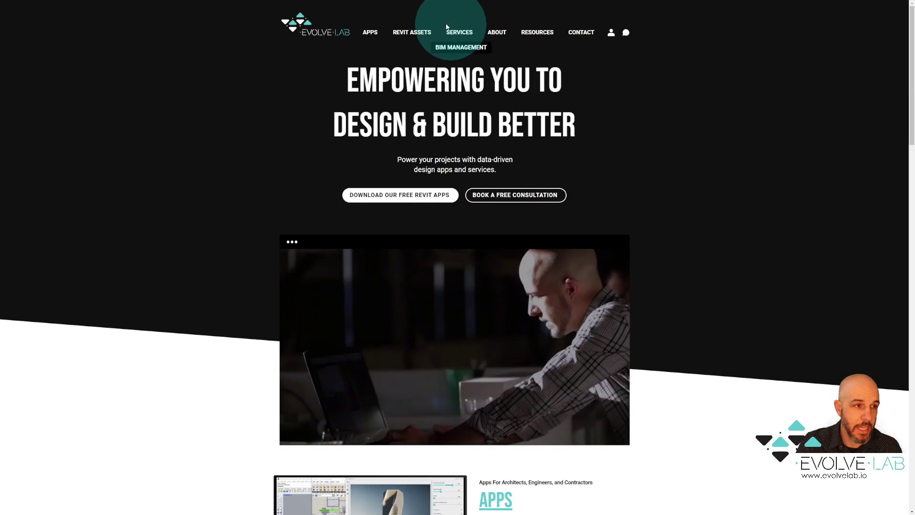
- Open the Glyph page from the Evolve Lab APPS menu and start the Glyph plugin download
{"action": "mouse_move", "coordinate": [370, 34]}
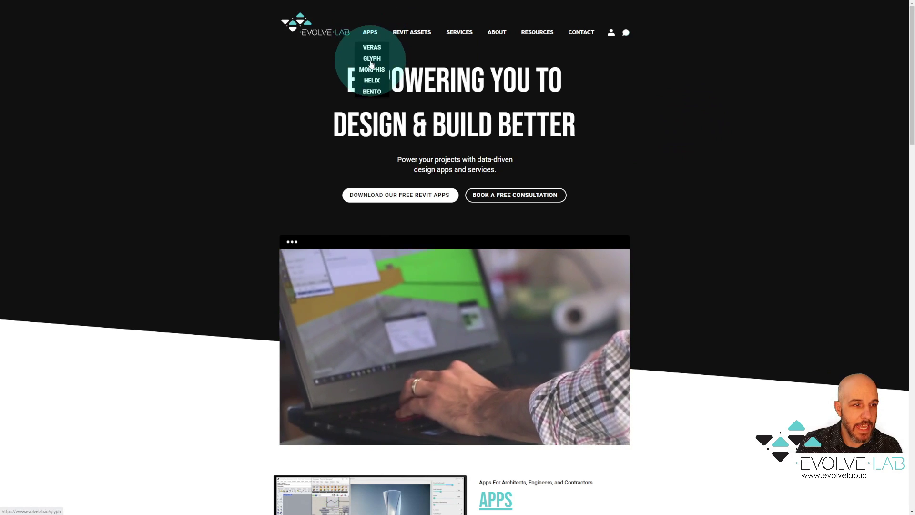
{"action": "left_click", "coordinate": [371, 62]}
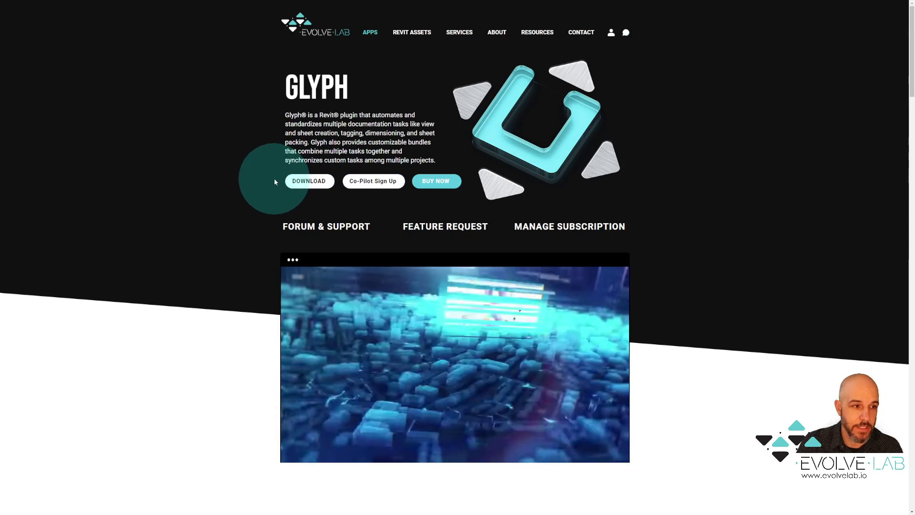
{"action": "left_click", "coordinate": [309, 181]}
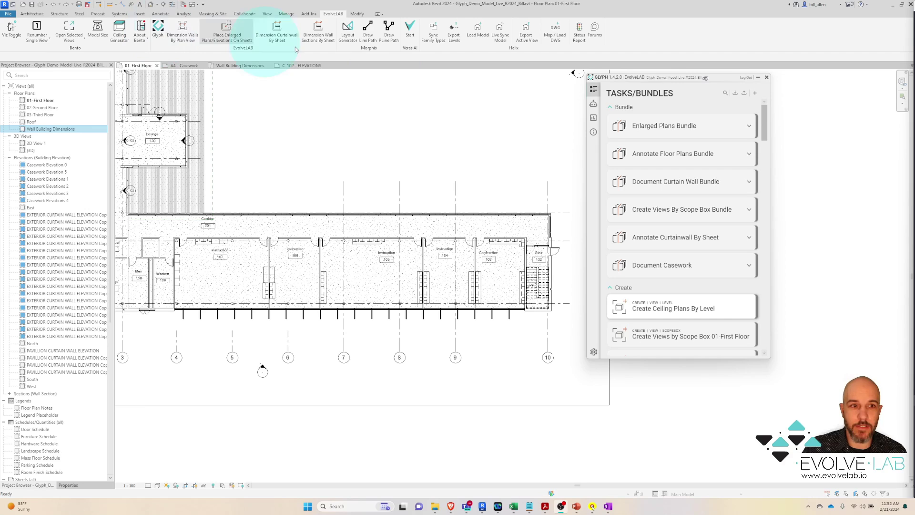
- Nudge the floating Glyph tasks and bundles panel slightly right and down
{"action": "left_click_drag", "start_coordinate": [644, 79], "coordinate": [667, 81]}
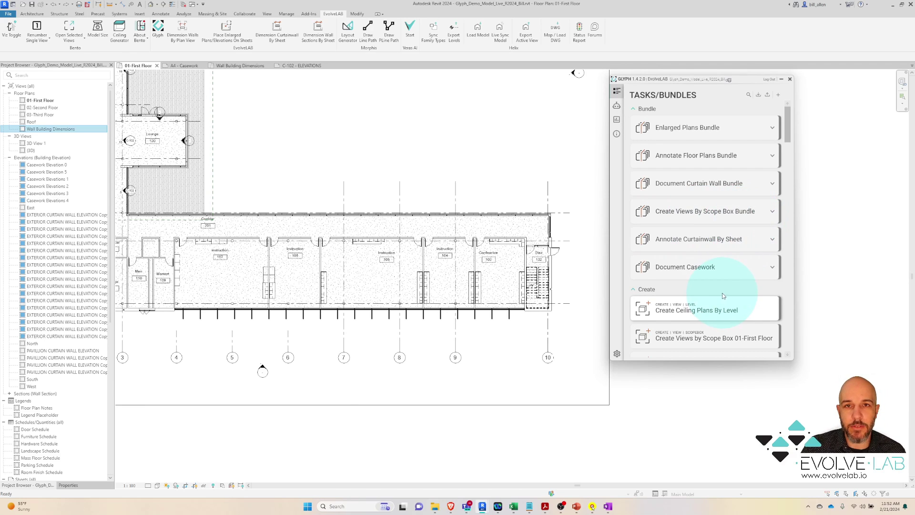
{"action": "mouse_move", "coordinate": [715, 308]}
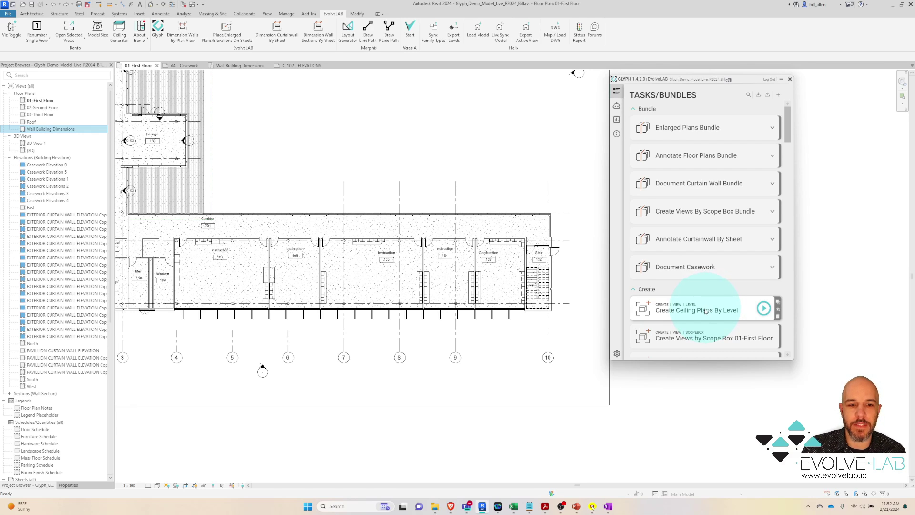
- Show the Create Ceiling Plans By Level settings and shift the Glyph window left to fit them
{"action": "left_click", "coordinate": [703, 309]}
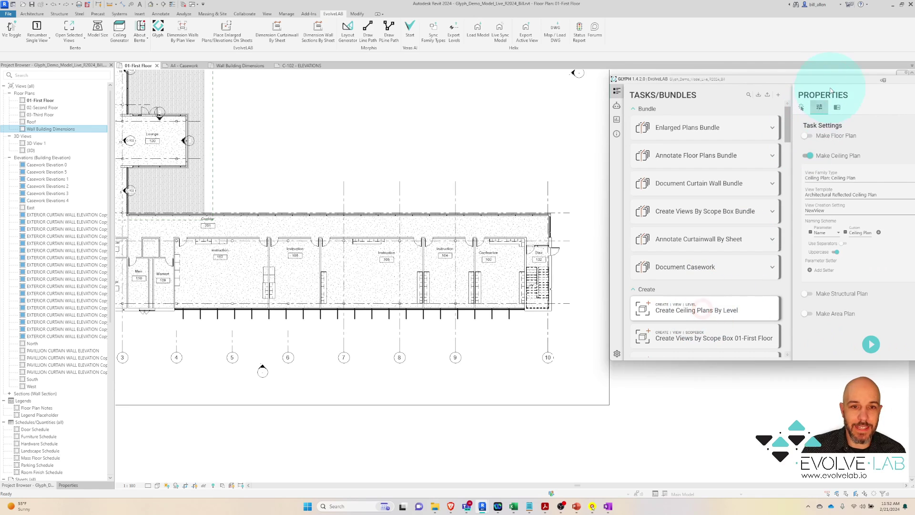
{"action": "left_click_drag", "start_coordinate": [838, 79], "coordinate": [782, 84]}
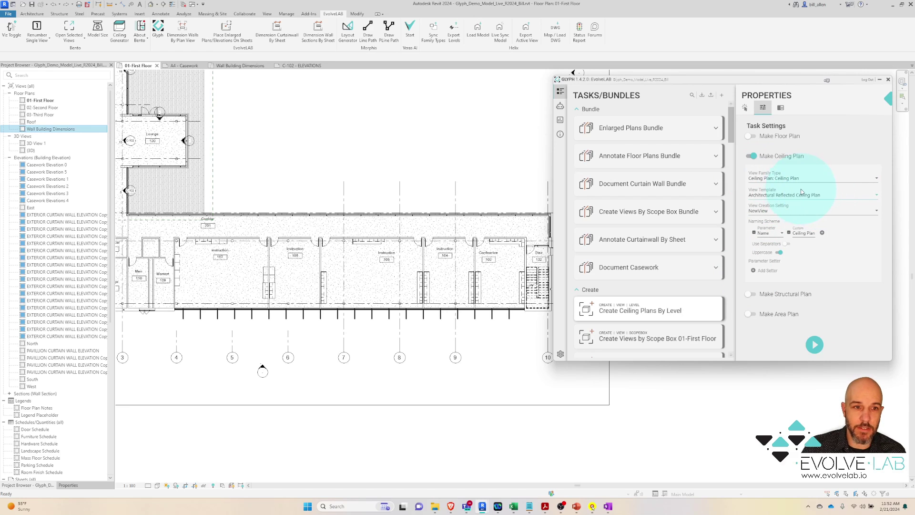
- Ask Glyph Copilot to 'Create Ceiling plan for First Floor through Third Floor' and expand Ceiling Plans to confirm
{"action": "left_click", "coordinate": [561, 107]}
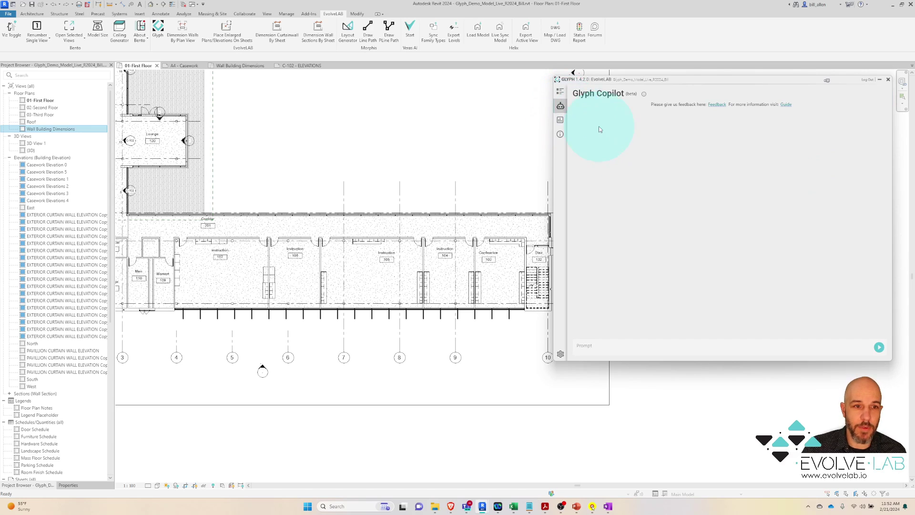
{"action": "left_click", "coordinate": [628, 345]}
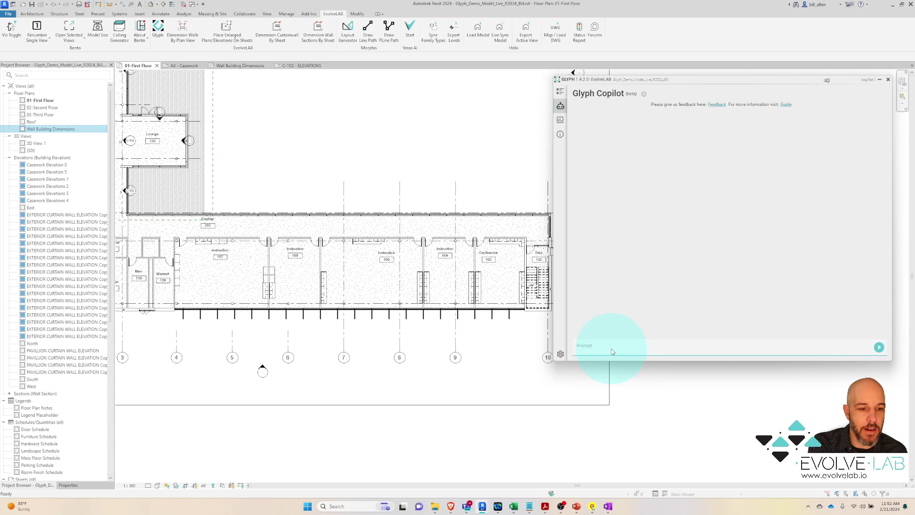
{"action": "type", "text": "Create"}
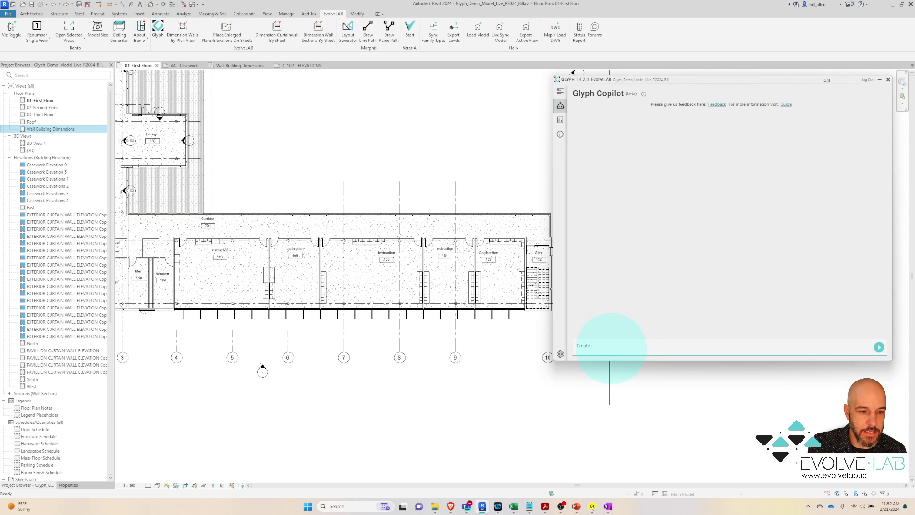
{"action": "type", "text": " Ceiling plan for First F"}
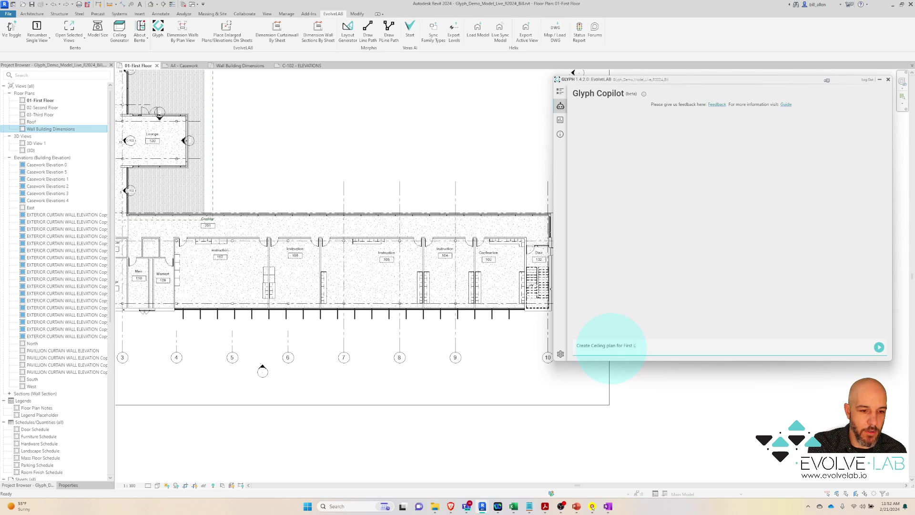
{"action": "type", "text": "loor t"}
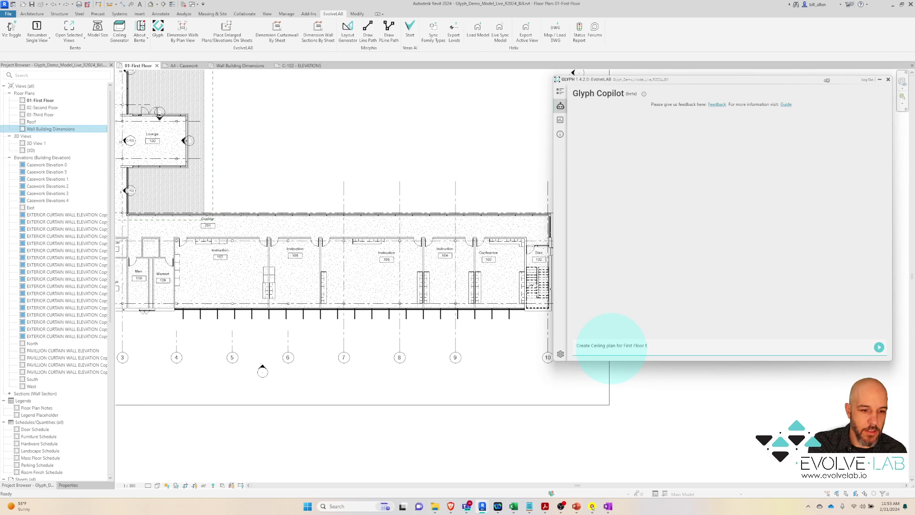
{"action": "type", "text": "hrough Third F"}
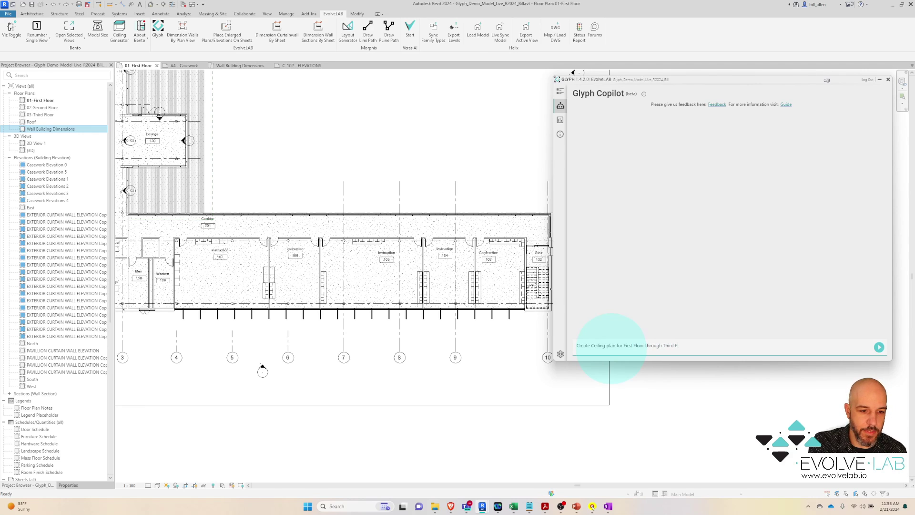
{"action": "type", "text": "loor"}
{"action": "key", "text": "Return"}
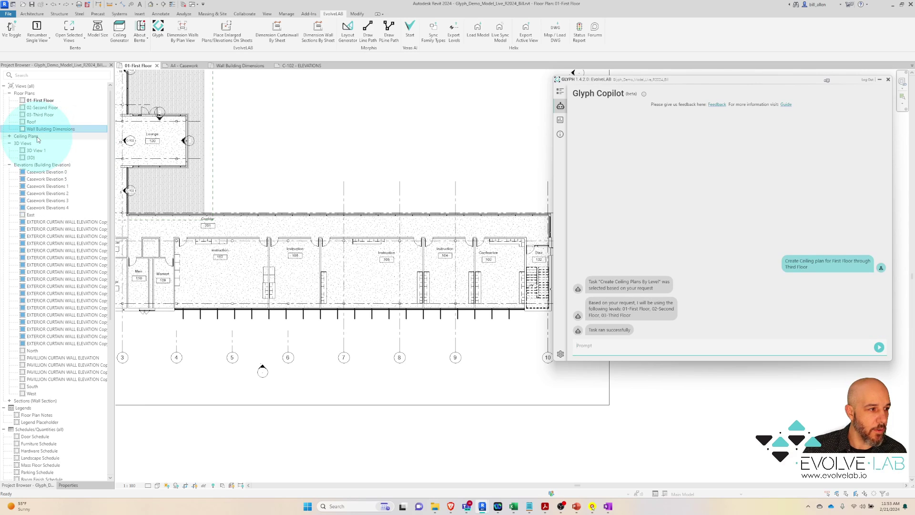
{"action": "left_click", "coordinate": [9, 136]}
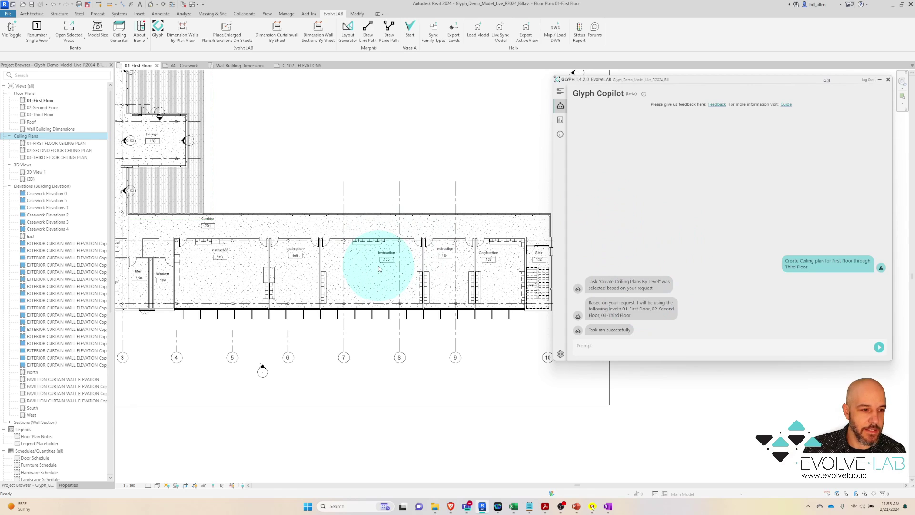
- Send 'Tag walls and doors in current view' to Copilot and dismiss the warning so 38 tags are added
{"action": "left_click", "coordinate": [646, 347]}
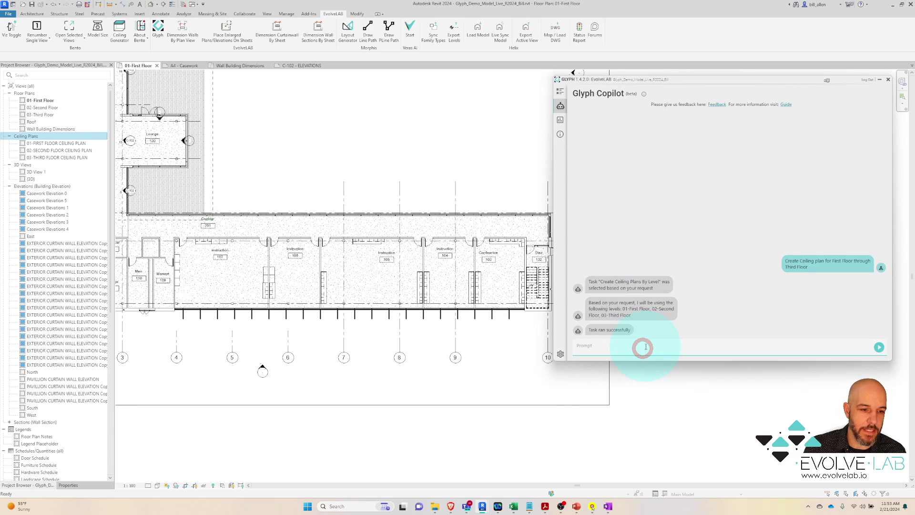
{"action": "key", "text": "shift"}
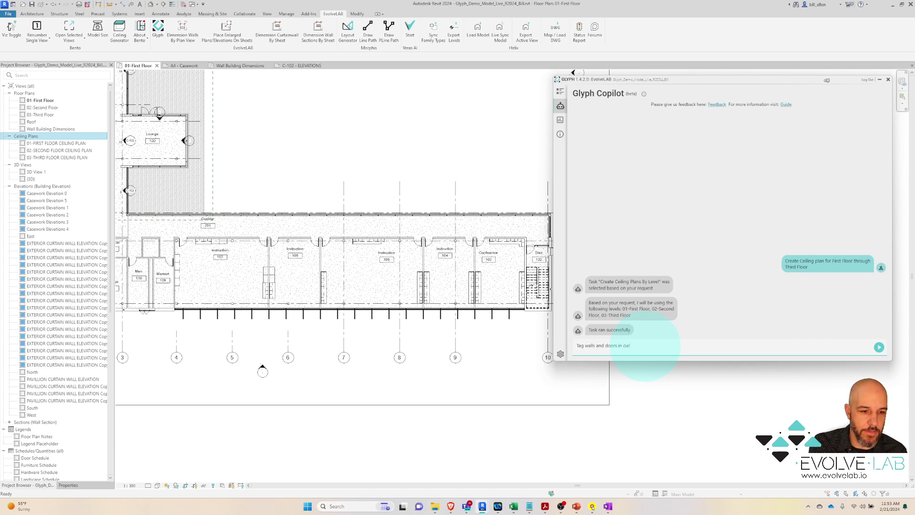
{"action": "key", "text": "Return"}
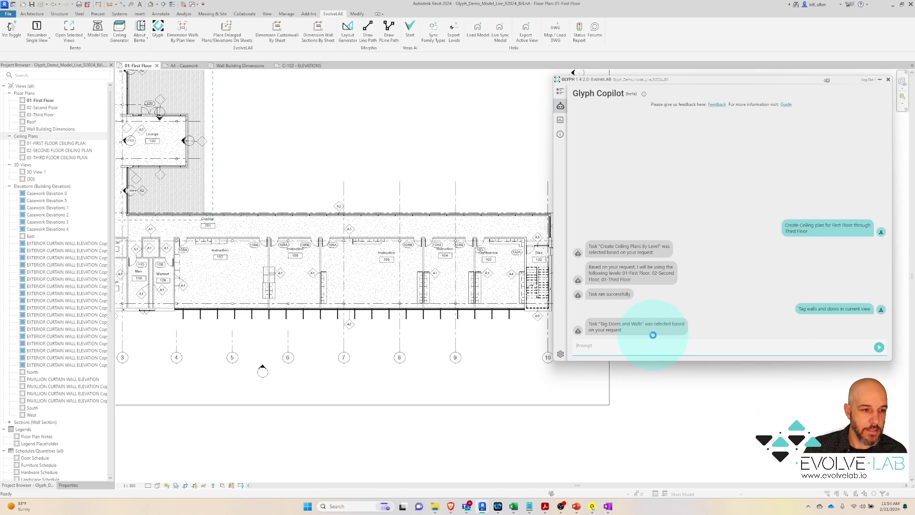
{"action": "left_click", "coordinate": [505, 279]}
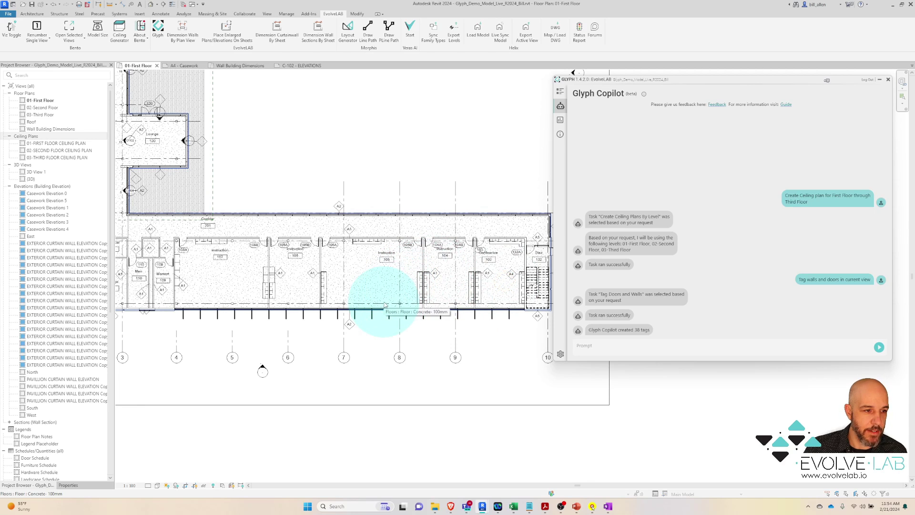
- Ask Copilot to 'Create Elevation of rooms 103-107', then begin the enlarged-plans request
{"action": "left_click", "coordinate": [602, 347]}
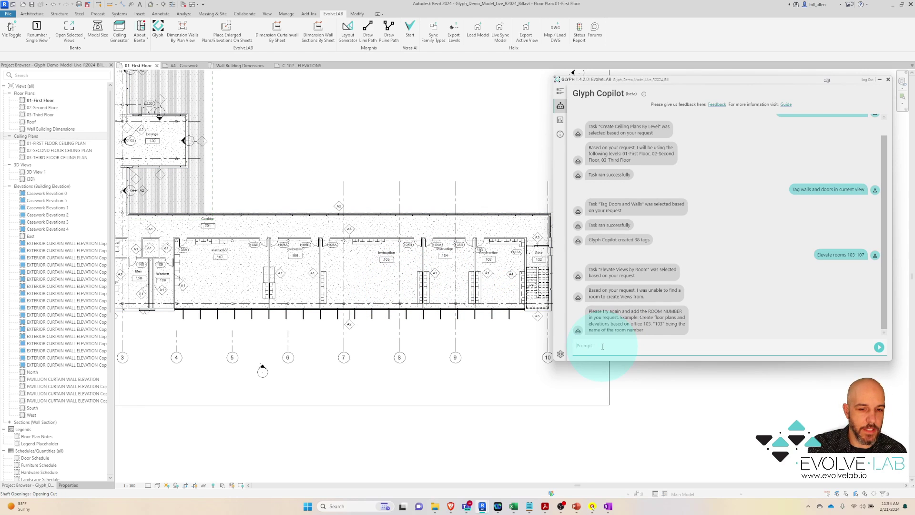
{"action": "type", "text": "Create Elevation of rooms 103-"}
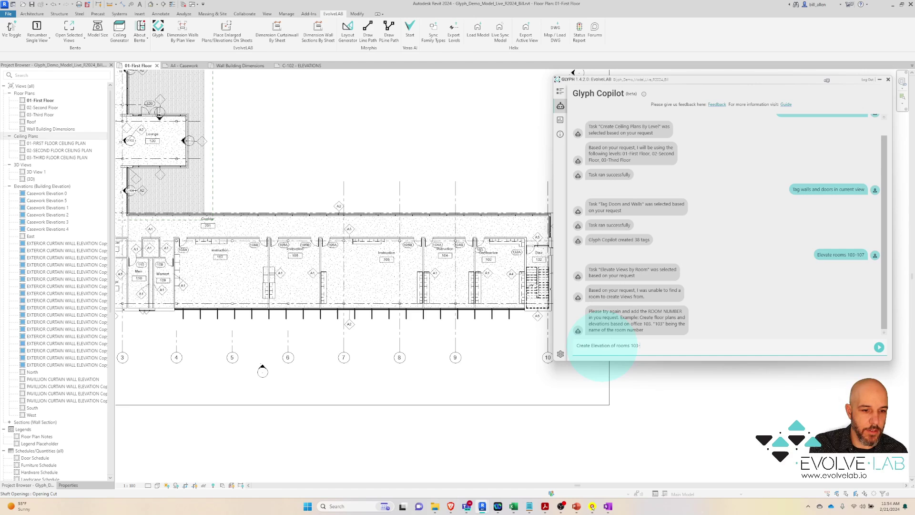
{"action": "type", "text": "107"}
{"action": "key", "text": "Return"}
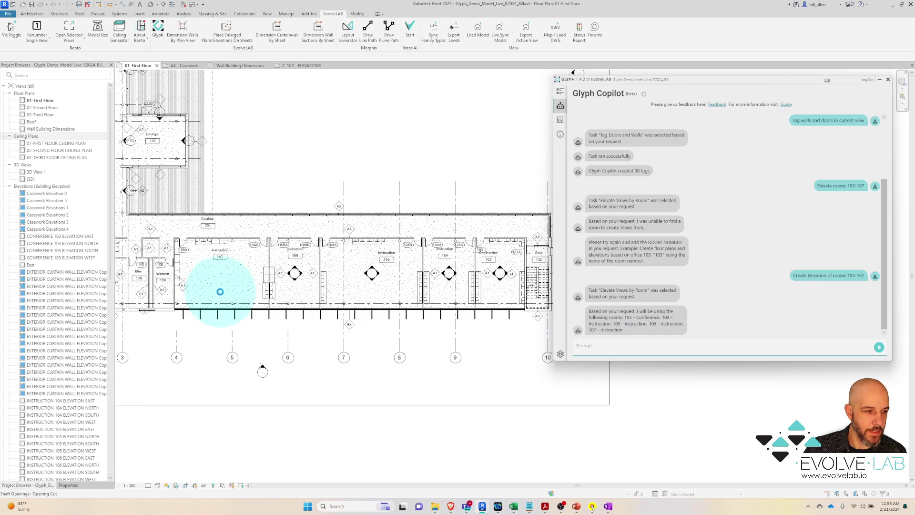
{"action": "left_click", "coordinate": [614, 345]}
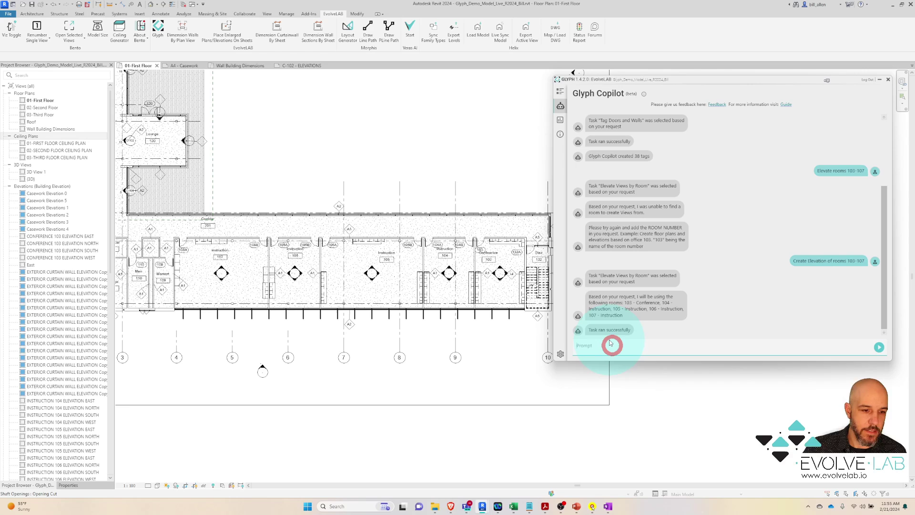
{"action": "type", "text": "C"}
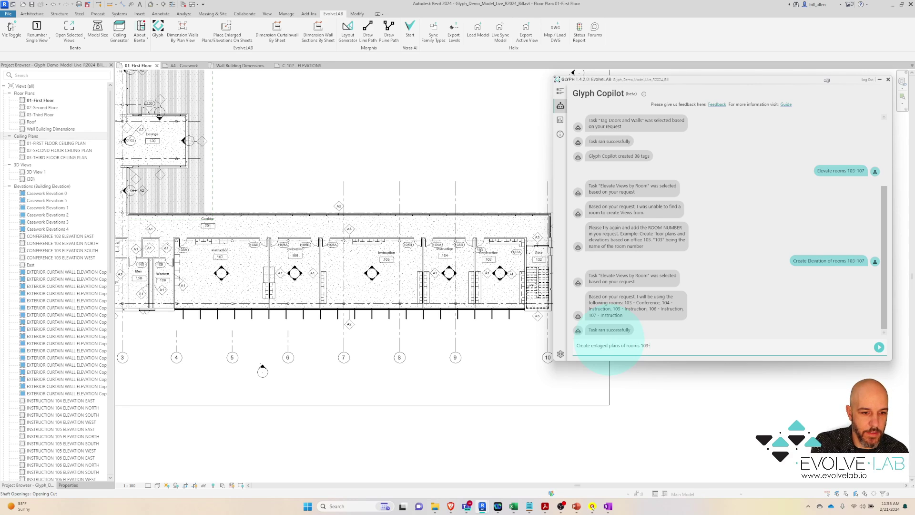
- Send the enlarged-plans request for rooms 103-107 and move the first view marker below the wall
{"action": "key", "text": "Return"}
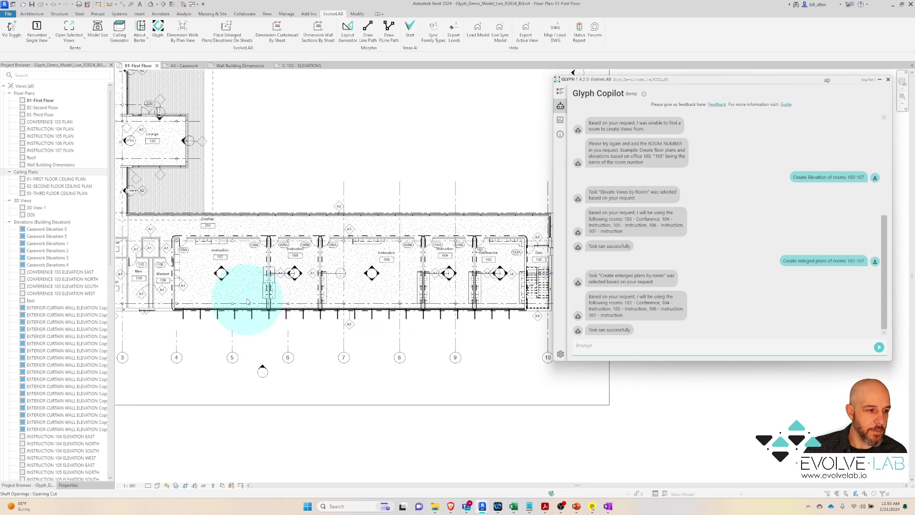
{"action": "left_click", "coordinate": [233, 234]}
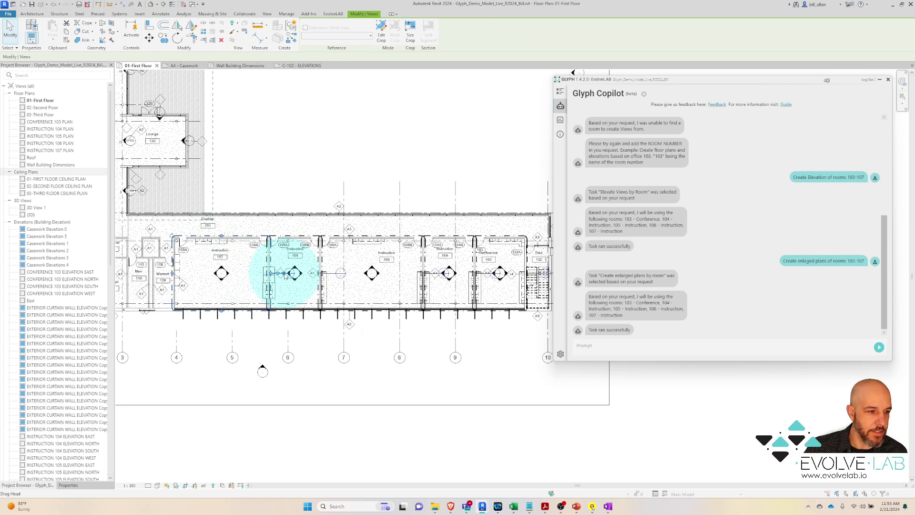
{"action": "left_click_drag", "start_coordinate": [285, 274], "coordinate": [278, 333]}
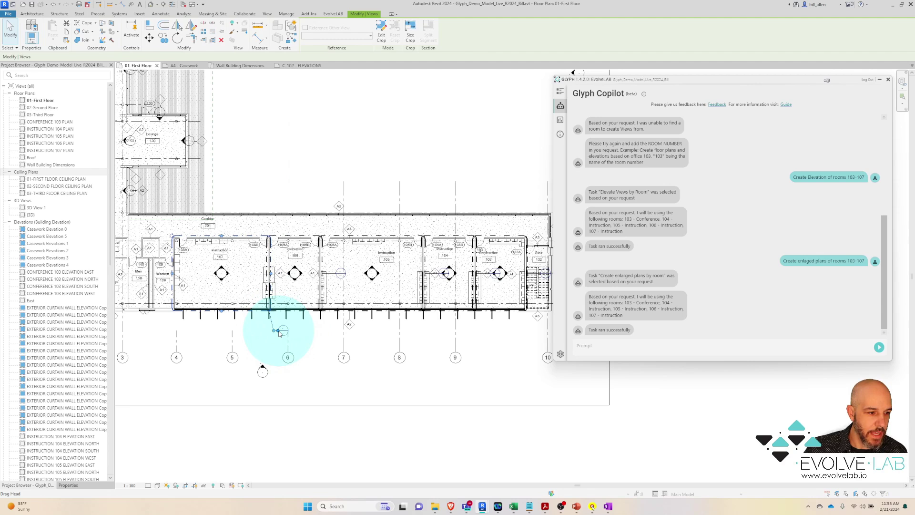
{"action": "left_click", "coordinate": [309, 333]}
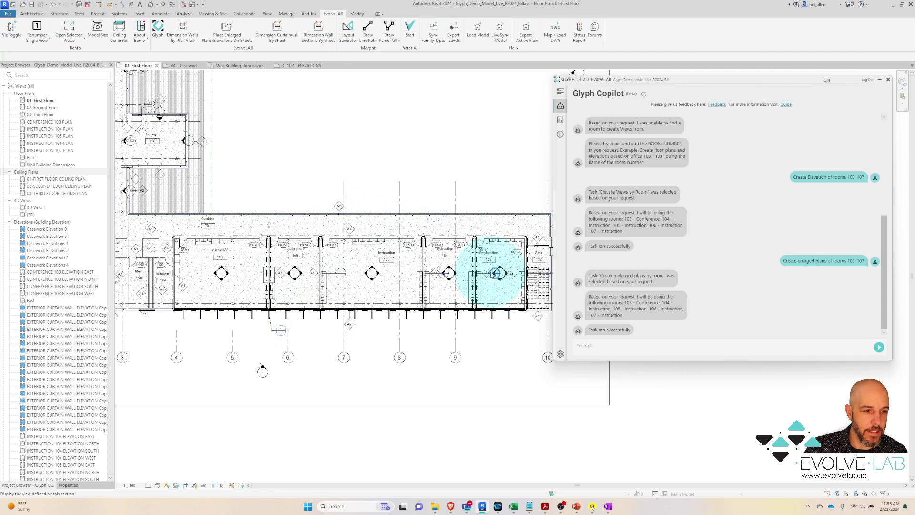
- Move the room 104 callout's view head down below the plan and clear the selection
{"action": "left_click", "coordinate": [449, 236]}
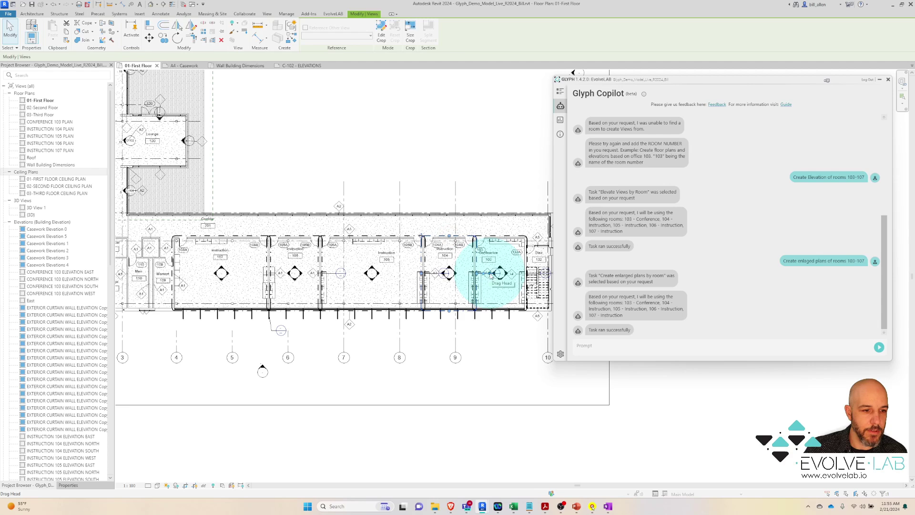
{"action": "left_click_drag", "start_coordinate": [491, 276], "coordinate": [487, 334]}
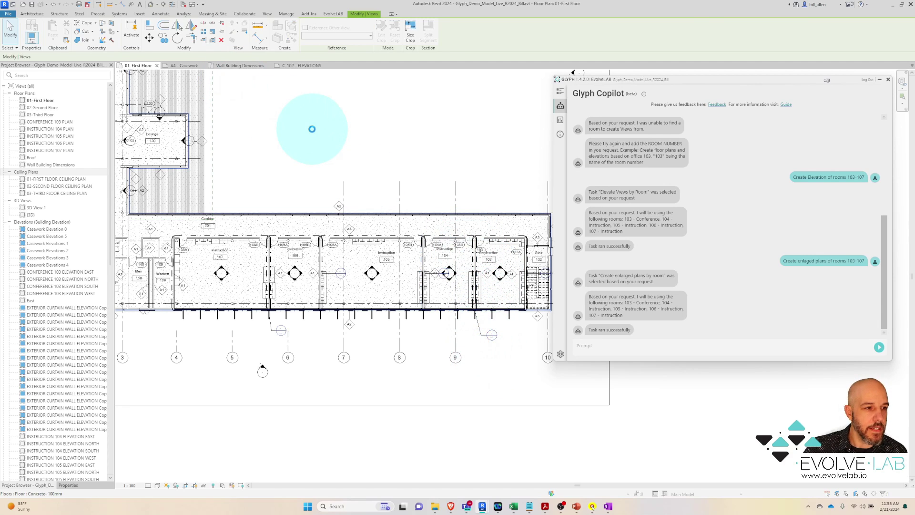
{"action": "left_click", "coordinate": [312, 128]}
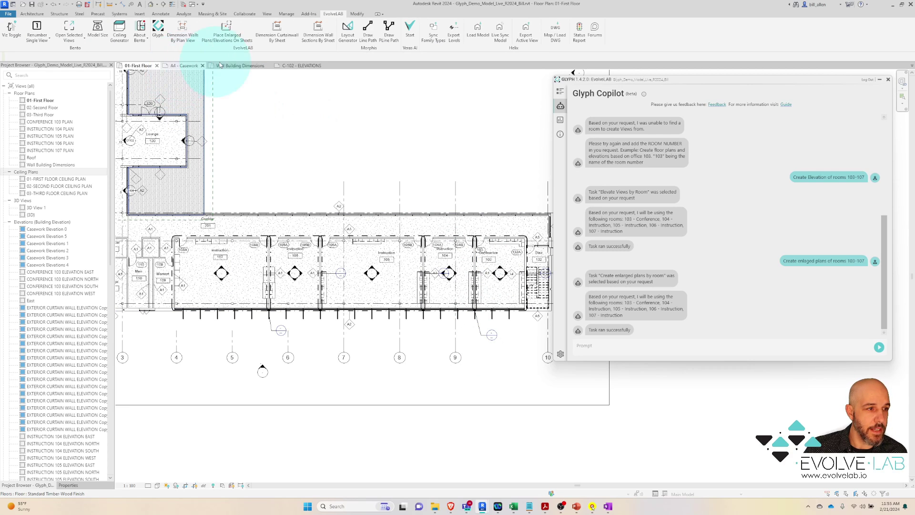
- On the Wall Building Dimensions plan, ask Copilot to 'Dimension walls on current view', creating 75 dimensions
{"action": "left_click", "coordinate": [241, 67]}
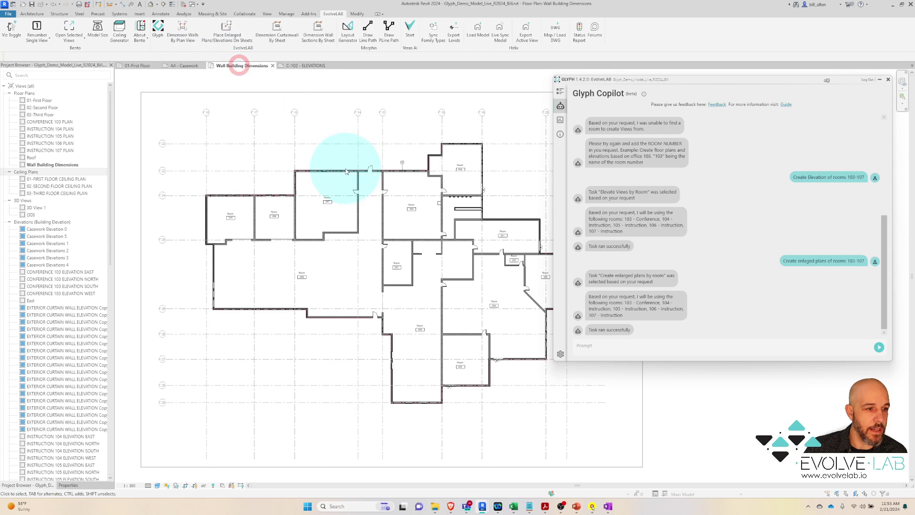
{"action": "middle_click_drag", "start_coordinate": [522, 185], "coordinate": [471, 179]}
{"action": "left_click", "coordinate": [633, 344]}
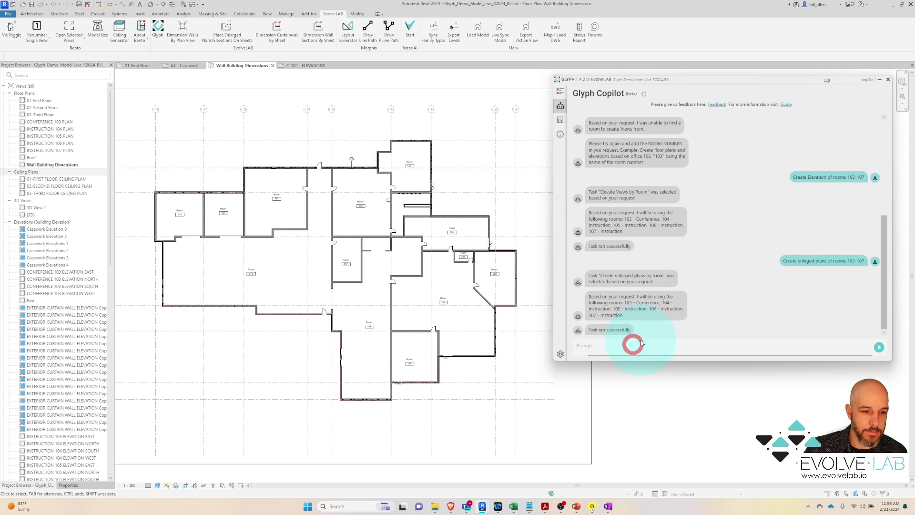
{"action": "type", "text": "Dimension walls on current view"}
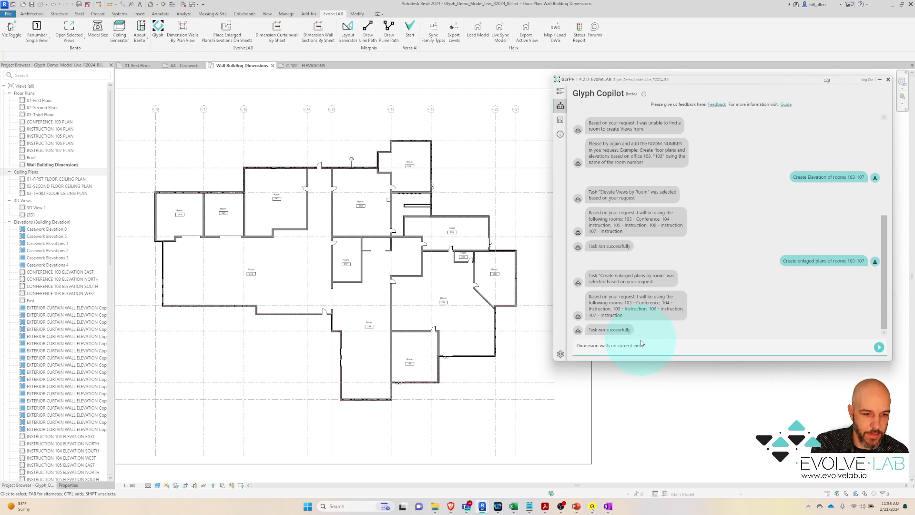
{"action": "key", "text": "Return"}
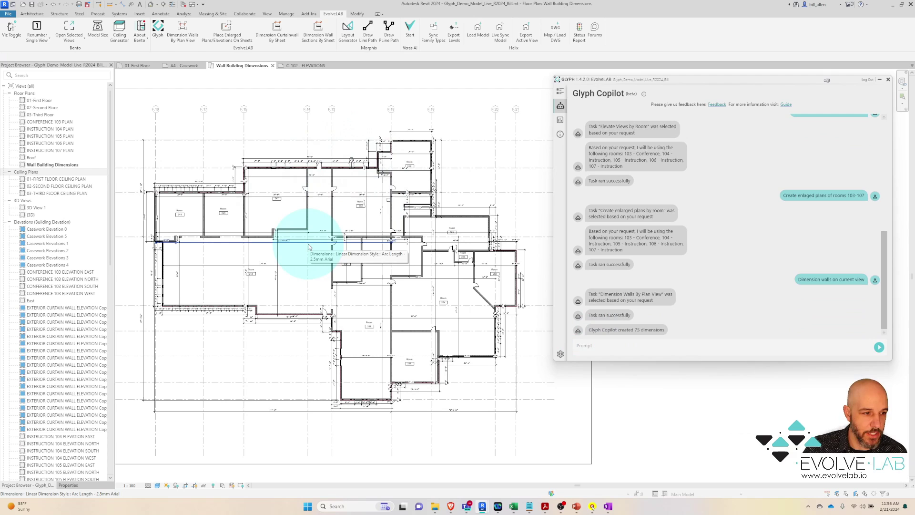
- On sheet A4 - Casework, ask Copilot to 'Dimension casework on sheet A4', adding 3 dimensions
{"action": "left_click", "coordinate": [189, 66]}
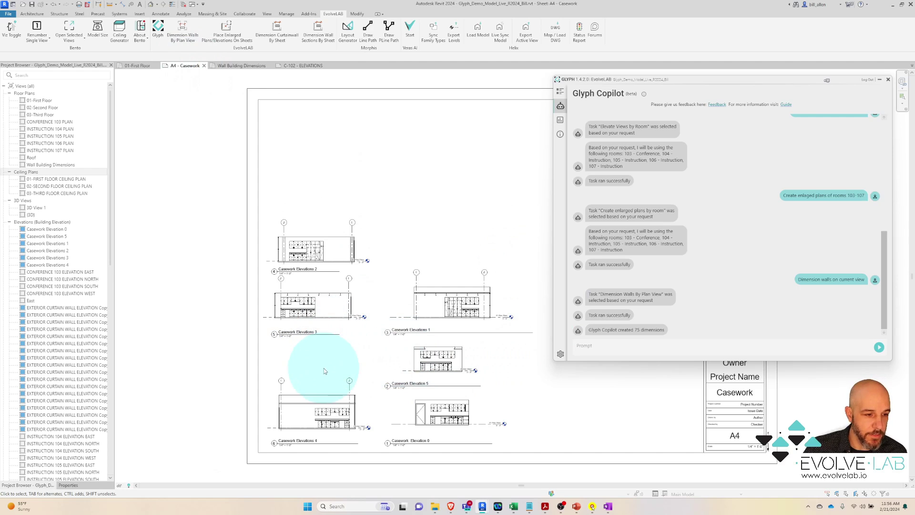
{"action": "left_click", "coordinate": [410, 330]}
{"action": "left_click", "coordinate": [622, 347]}
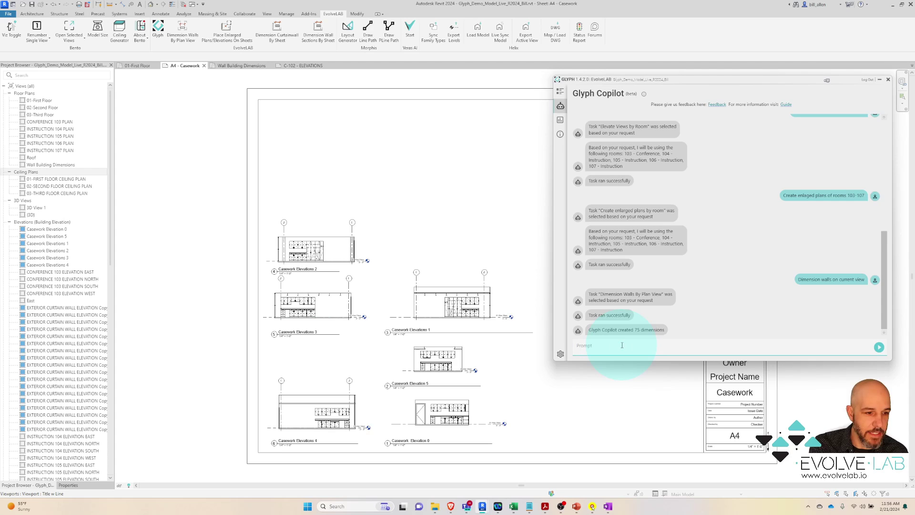
{"action": "type", "text": "Dimension casework on s"}
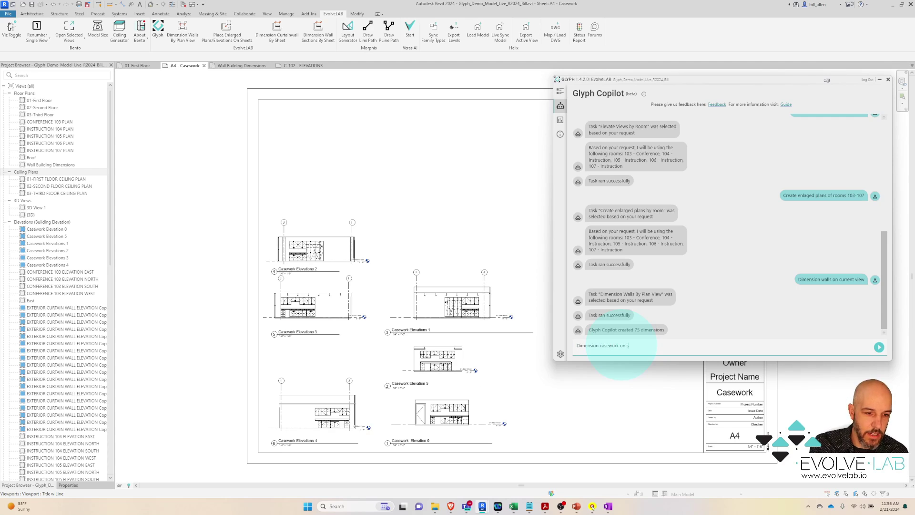
{"action": "type", "text": "hee A4"}
{"action": "key", "text": "Return"}
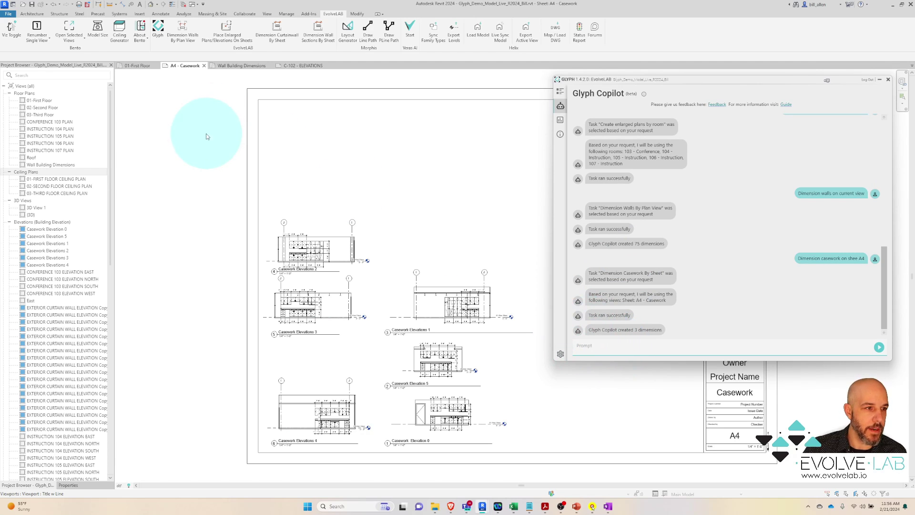
- On sheet C-102 - ELEVATIONS, request 'Dimension curtainwalls on sheet C-102' from Copilot, resending once for 4 dimensions
{"action": "left_click", "coordinate": [304, 65]}
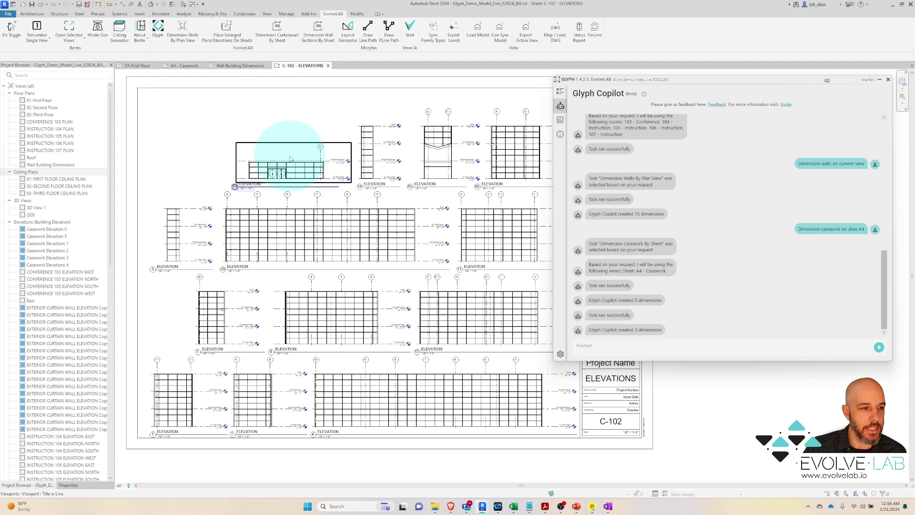
{"action": "left_click", "coordinate": [600, 344]}
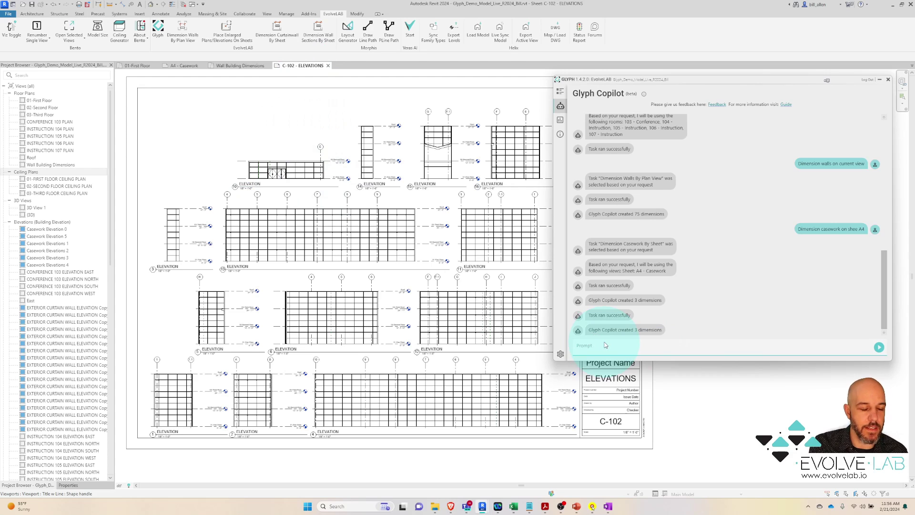
{"action": "type", "text": "D"}
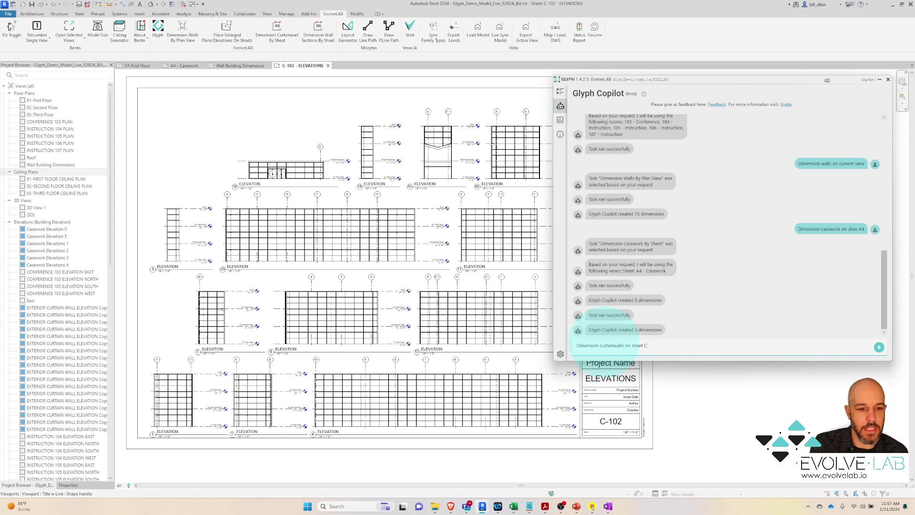
{"action": "key", "text": "Return"}
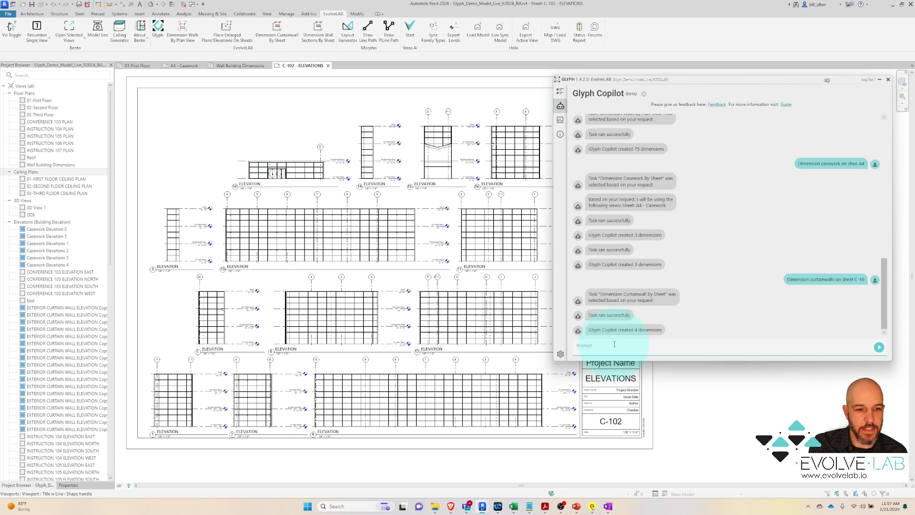
{"action": "type", "text": "Dimension curtainwall"}
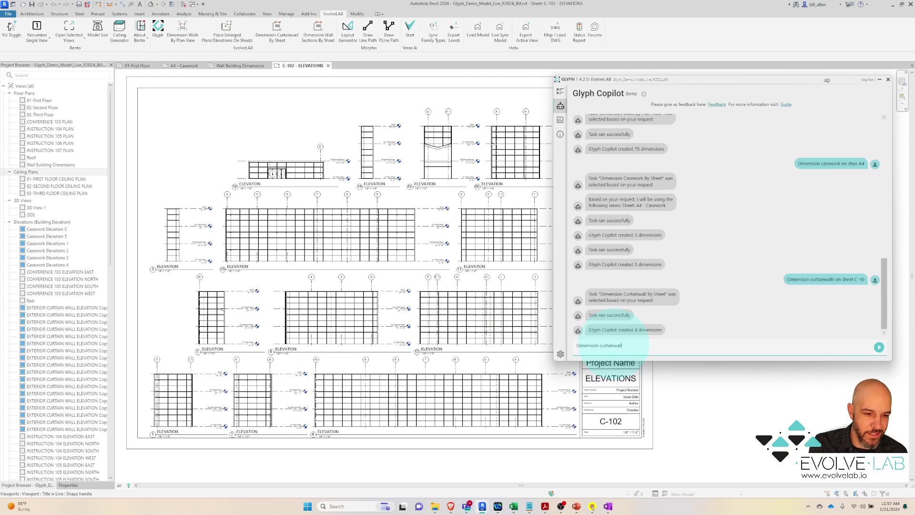
{"action": "type", "text": "et C-102"}
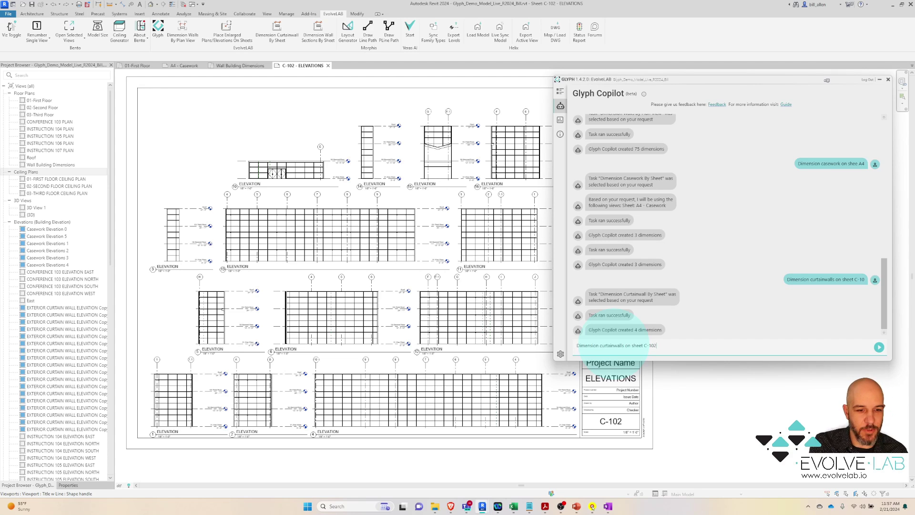
{"action": "key", "text": "Return"}
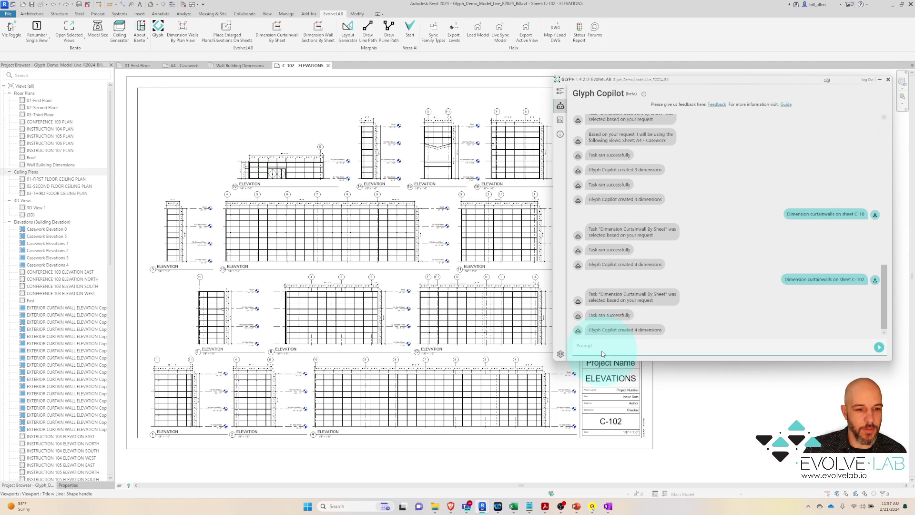
- Ask Glyph Copilot to 'Tag curtainwall panels on sheet C-102', adding 48 panel tags
{"action": "left_click", "coordinate": [600, 344]}
{"action": "type", "text": "Tag"}
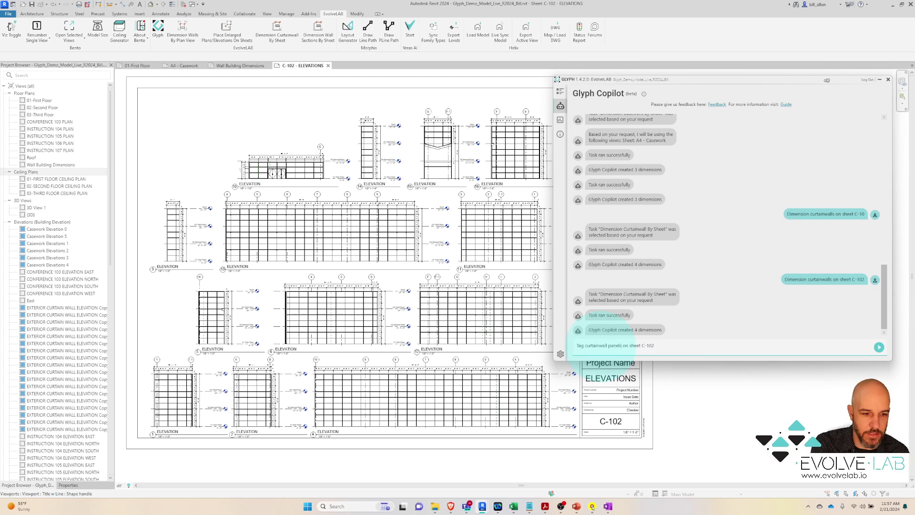
{"action": "left_click", "coordinate": [669, 347]}
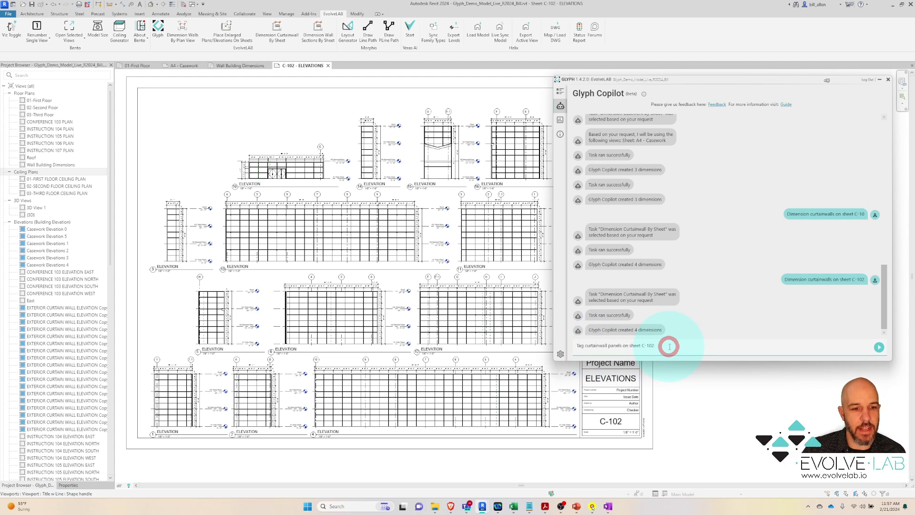
{"action": "key", "text": "Return"}
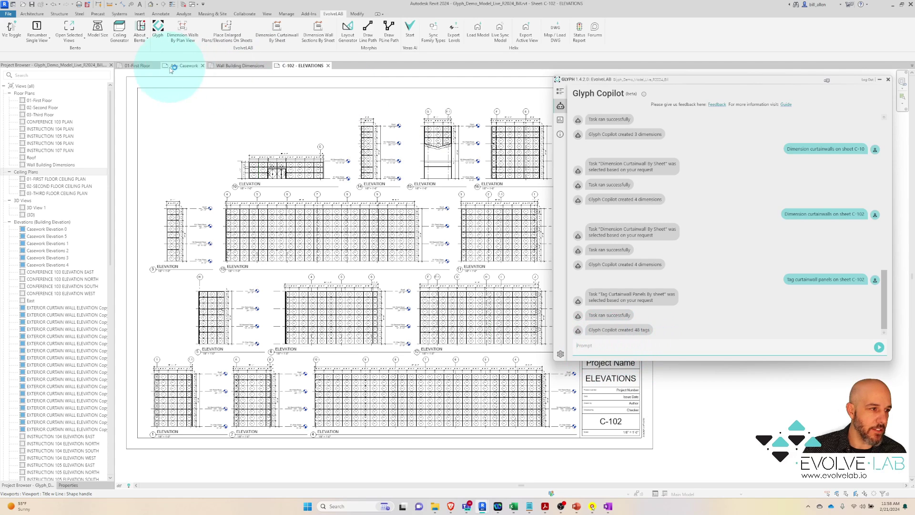
- From 01-First Floor, request 'Create sheets for rooms 103-107' in Glyph, then select new sheet A103
{"action": "left_click", "coordinate": [142, 67]}
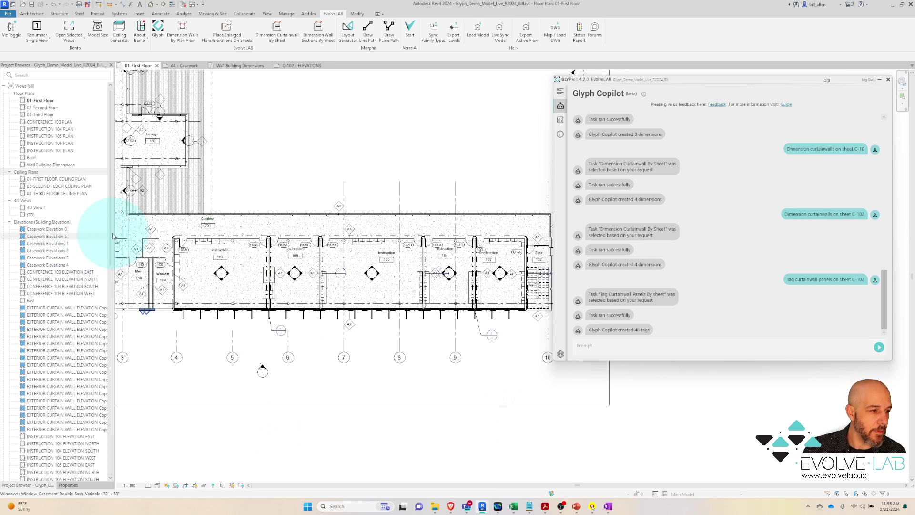
{"action": "left_click_drag", "start_coordinate": [110, 238], "coordinate": [102, 443]}
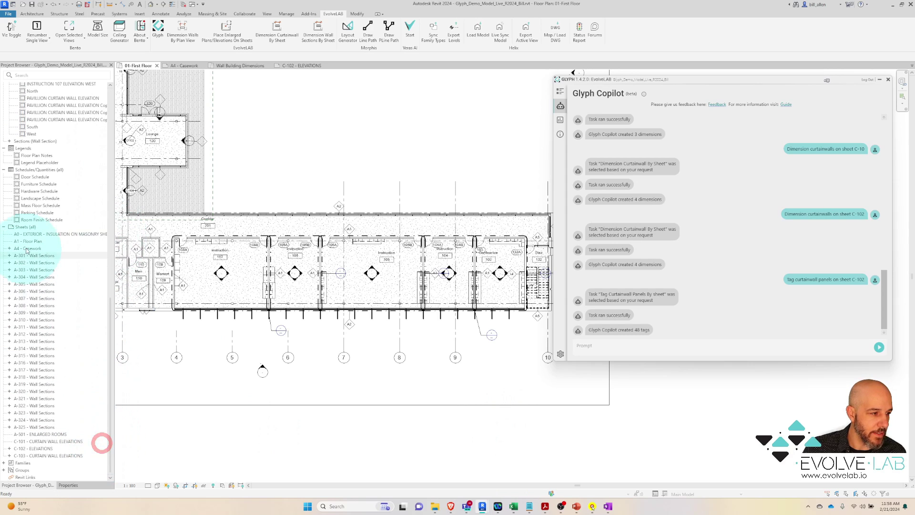
{"action": "left_click", "coordinate": [645, 348]}
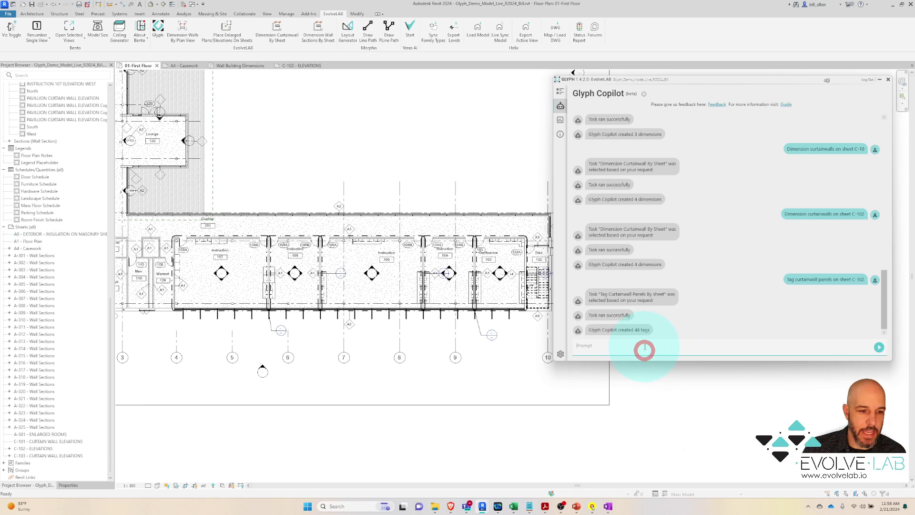
{"action": "type", "text": "Create sheets for roo"}
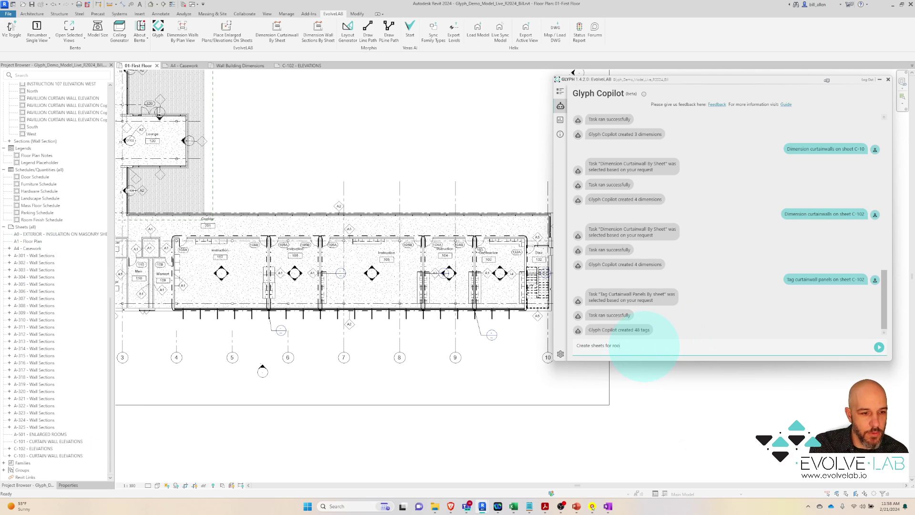
{"action": "type", "text": "ms 103-10"}
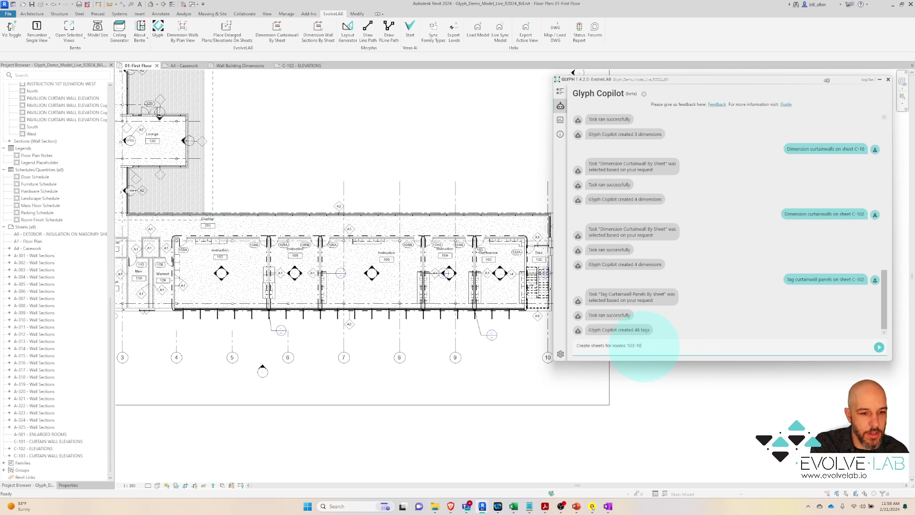
{"action": "type", "text": "7"}
{"action": "key", "text": "Return"}
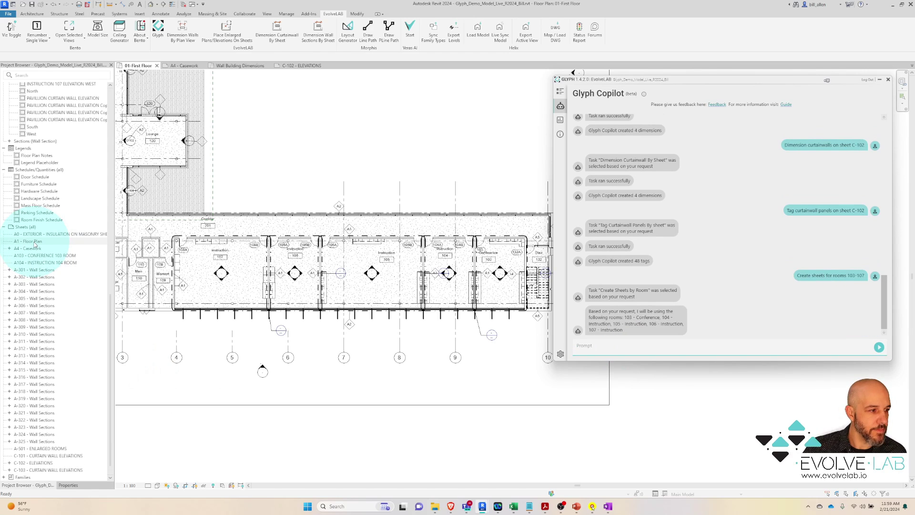
{"action": "left_click", "coordinate": [39, 256]}
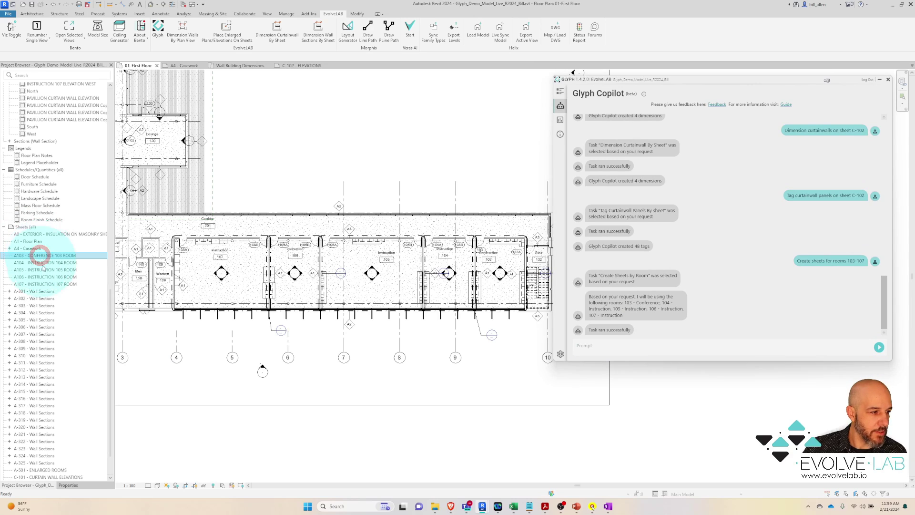
- Extend the Project Browser selection to sheets A103 through A107
{"action": "left_click", "coordinate": [46, 284], "text": "shift"}
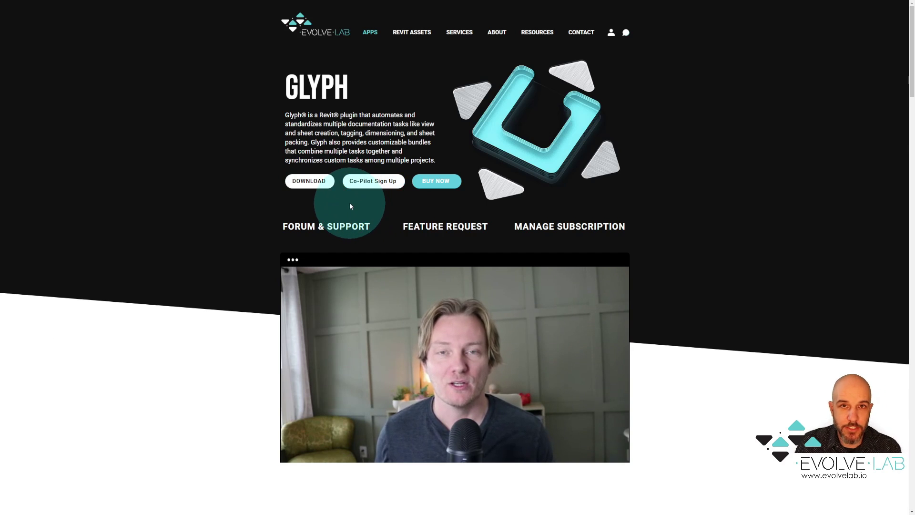
- Go to the Glyph FORUM & SUPPORT page on the EvolveLAB website
{"action": "left_click", "coordinate": [308, 229]}
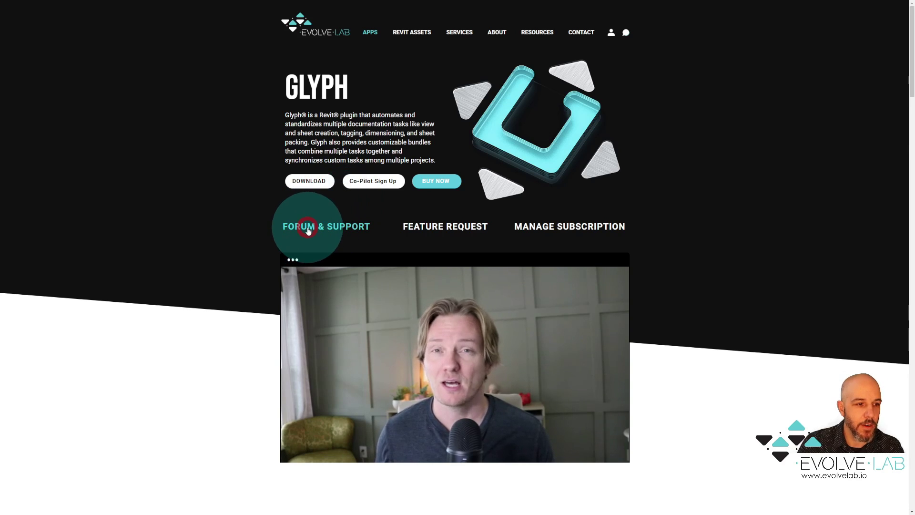